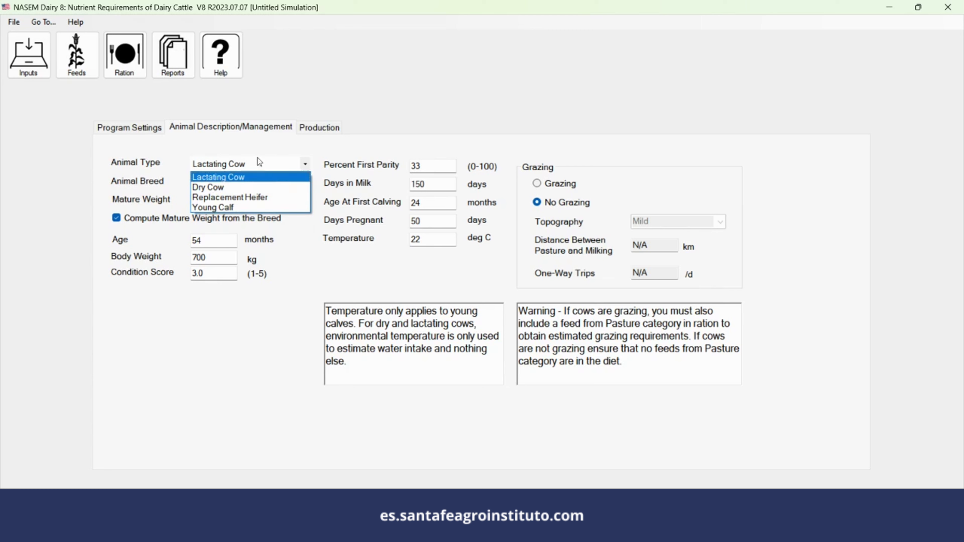
Step: Set the animal type to Lactating Cow and the animal breed to Holstein
{"action": "left_click", "coordinate": [246, 177]}
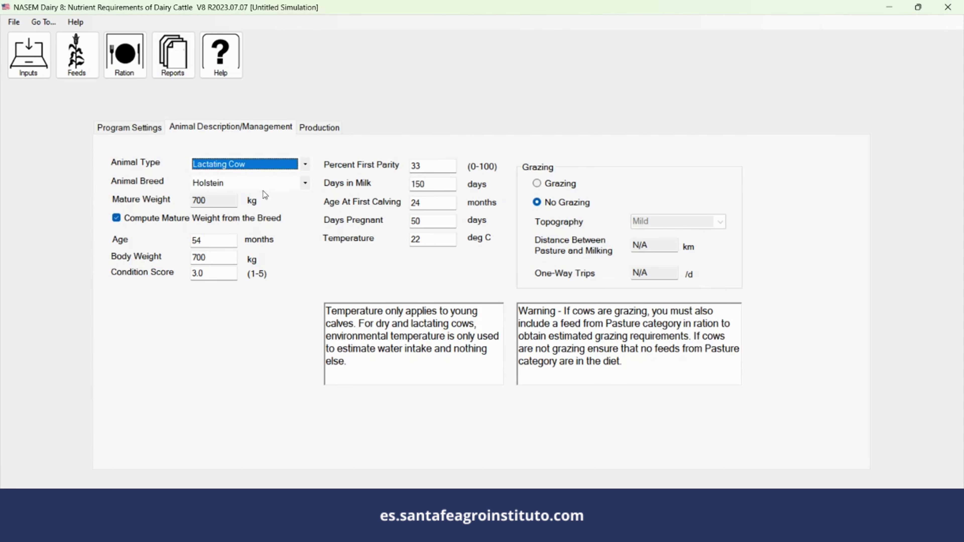
{"action": "left_click", "coordinate": [304, 183]}
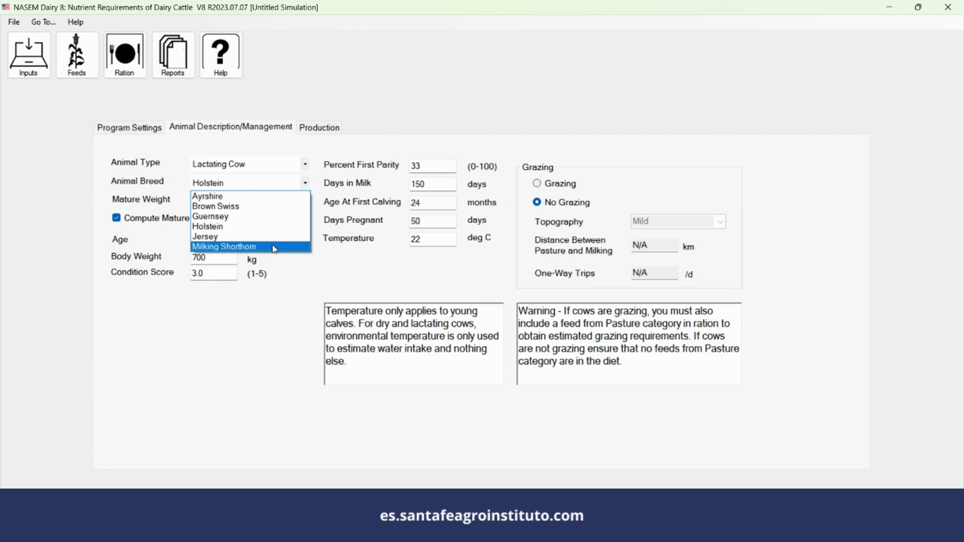
{"action": "left_click", "coordinate": [275, 229]}
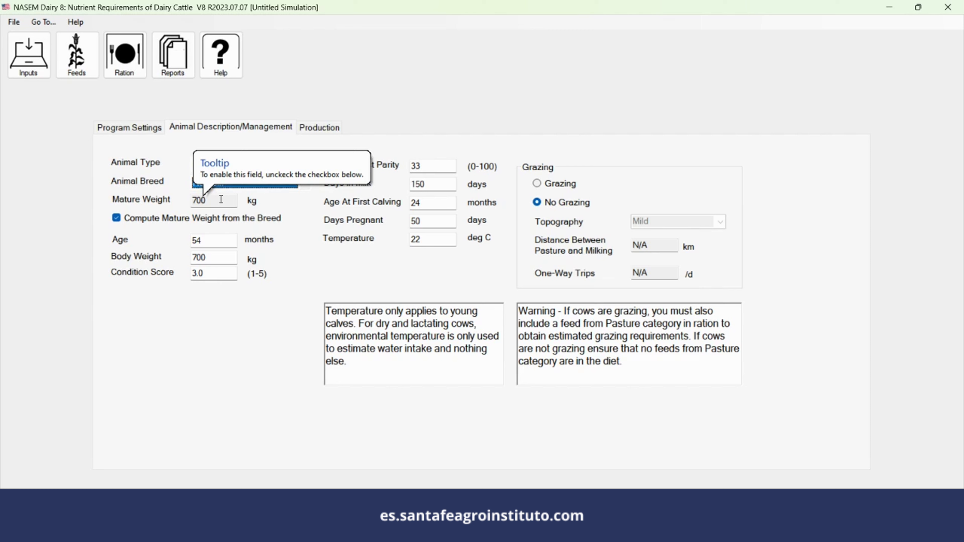
Step: Review the mature weight, body weight and condition score fields of the cow
{"action": "left_click_drag", "start_coordinate": [208, 200], "coordinate": [194, 203]}
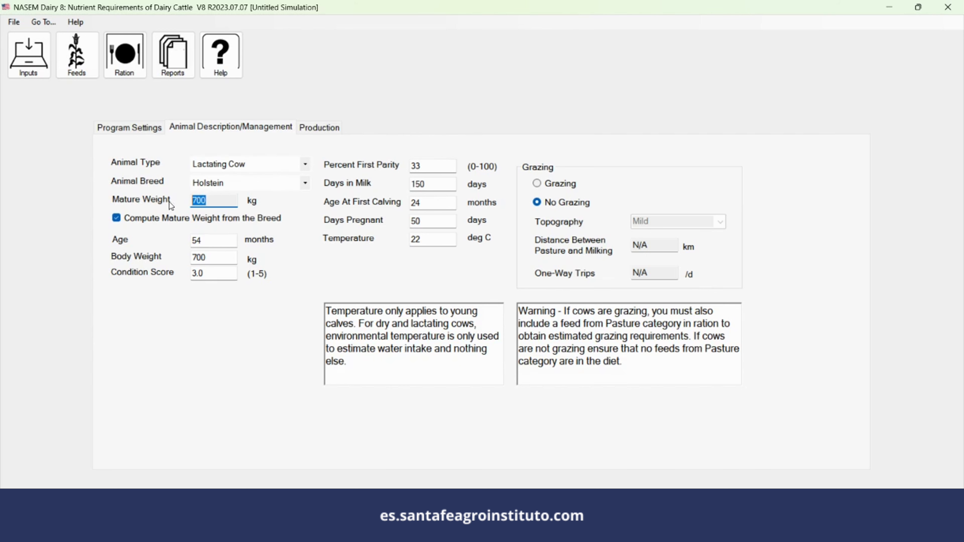
{"action": "double_click", "coordinate": [205, 257]}
{"action": "left_click", "coordinate": [236, 273]}
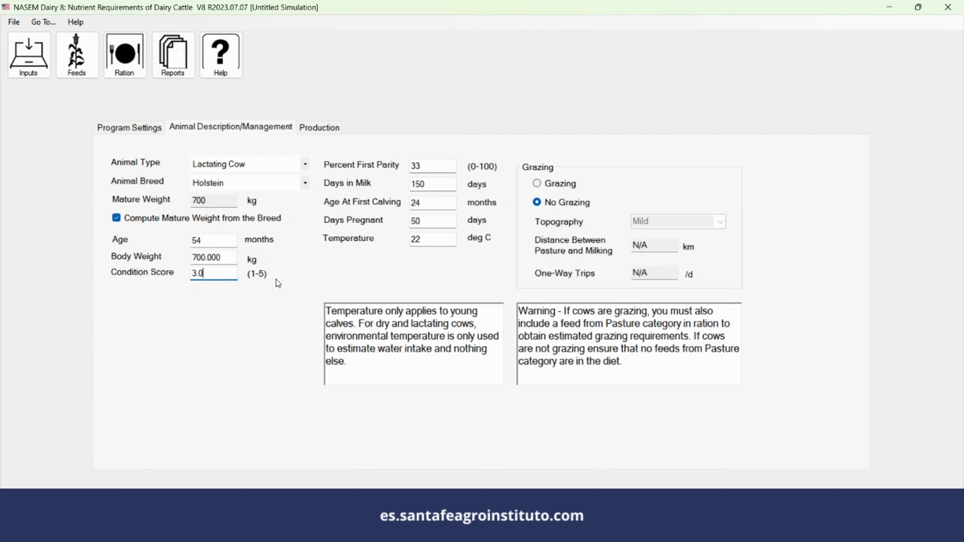
{"action": "mouse_move", "coordinate": [201, 273]}
Step: Set the Percent First Parity to 0
{"action": "left_click", "coordinate": [446, 168]}
{"action": "mouse_move", "coordinate": [427, 163]}
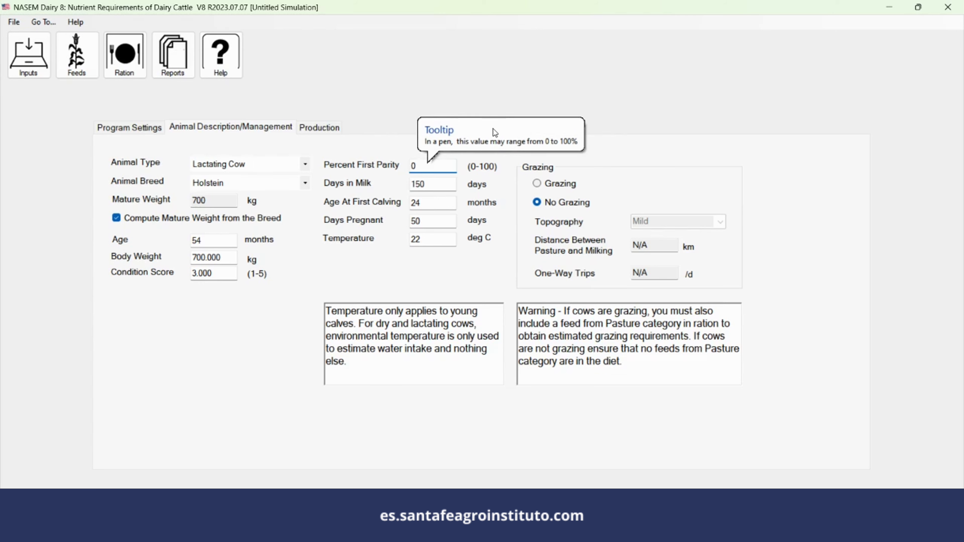
{"action": "key", "text": "Tab"}
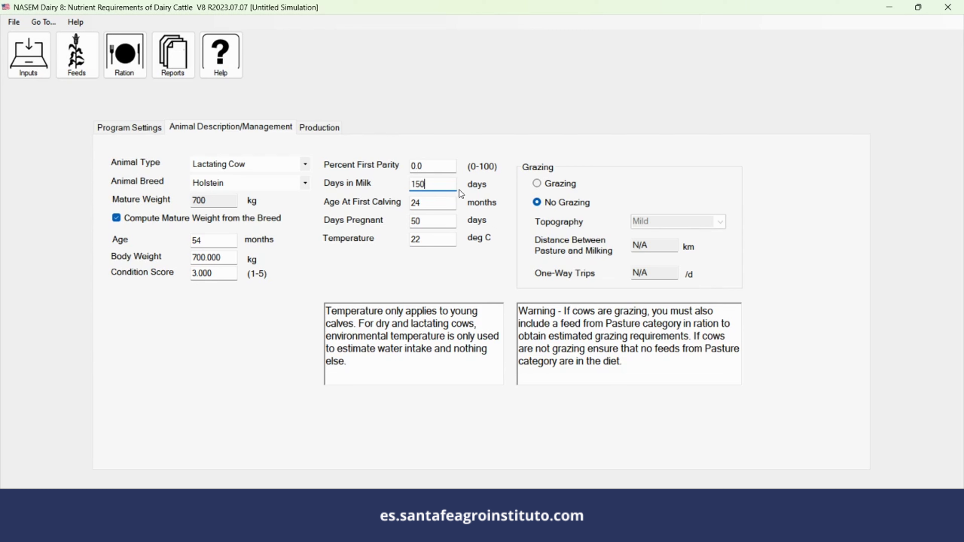
Step: Try a Percent First Parity of 30 and return it to 0
{"action": "left_click", "coordinate": [428, 164]}
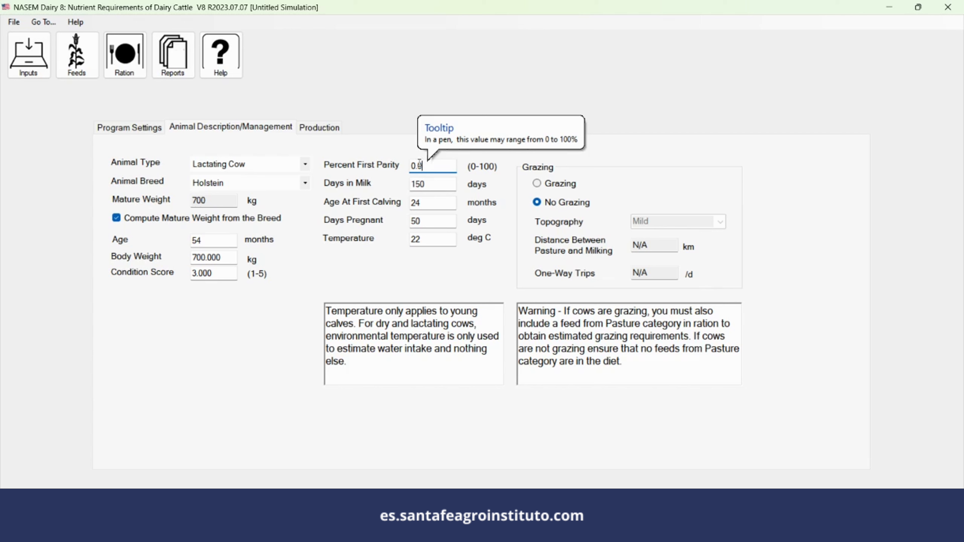
{"action": "key", "text": "BackSpace"}
{"action": "key", "text": "BackSpace"}
{"action": "key", "text": "BackSpace"}
{"action": "type", "text": "30"}
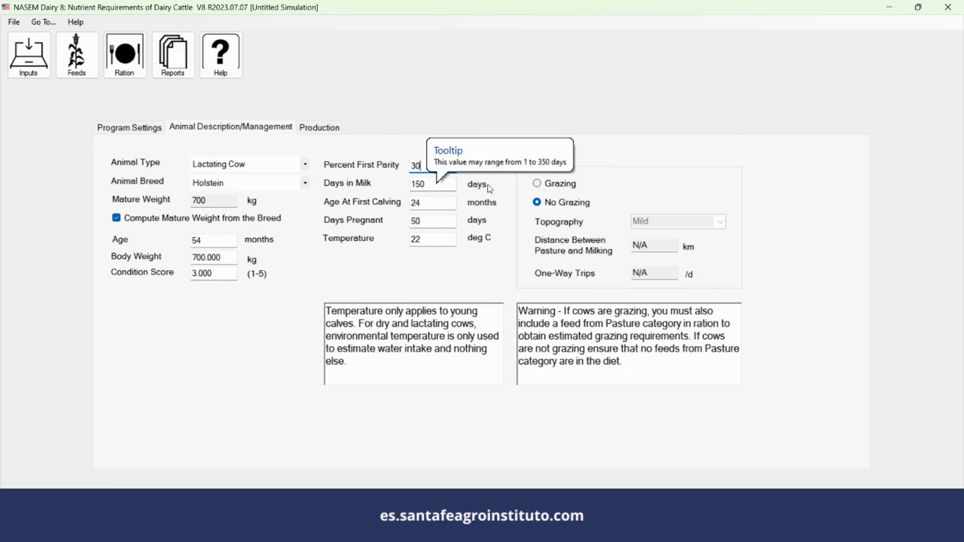
{"action": "key", "text": "BackSpace"}
{"action": "key", "text": "BackSpace"}
{"action": "type", "text": "0"}
Step: Set the Days in Milk to 100
{"action": "left_click", "coordinate": [440, 189]}
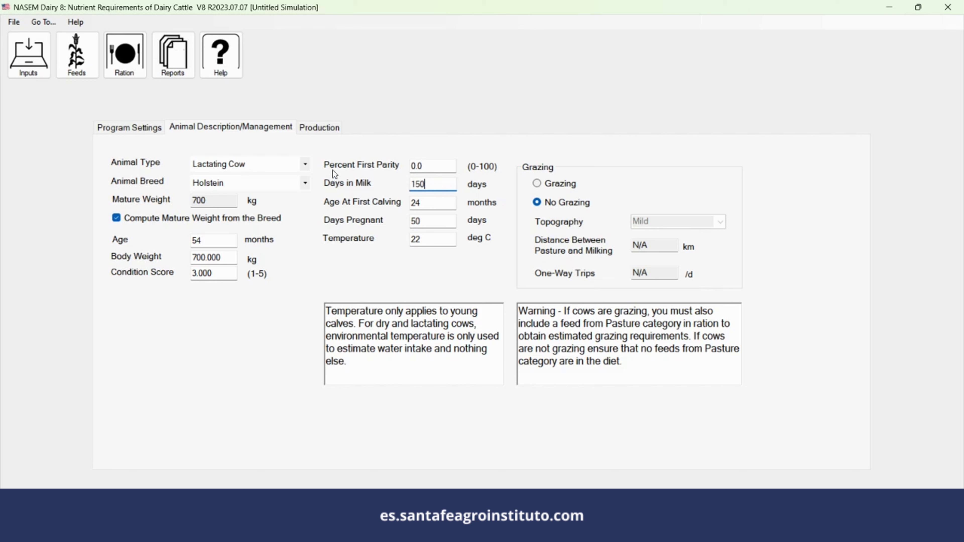
{"action": "key", "text": "BackSpace"}
{"action": "key", "text": "BackSpace"}
{"action": "key", "text": "BackSpace"}
{"action": "type", "text": "100"}
Step: Try 20 for the Days in Milk and return the value to 100
{"action": "double_click", "coordinate": [448, 180]}
{"action": "key", "text": "BackSpace"}
{"action": "type", "text": "20"}
{"action": "left_click", "coordinate": [435, 206]}
{"action": "left_click", "coordinate": [422, 184]}
{"action": "mouse_move", "coordinate": [439, 184]}
{"action": "left_click", "coordinate": [436, 183]}
{"action": "key", "text": "BackSpace"}
{"action": "key", "text": "BackSpace"}
{"action": "type", "text": "100"}
Step: Review the age at first calving and days pregnant fields
{"action": "left_click", "coordinate": [447, 203]}
{"action": "mouse_move", "coordinate": [448, 218]}
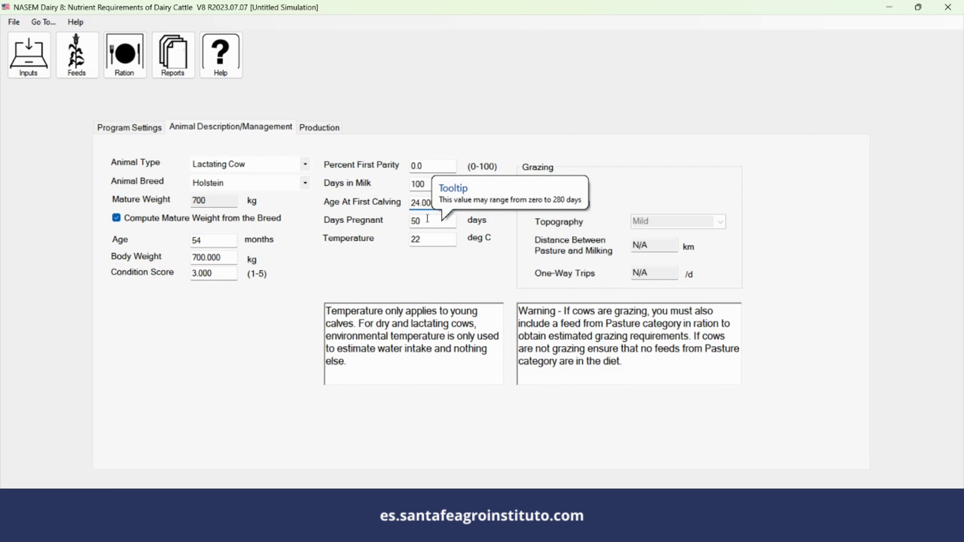
{"action": "left_click", "coordinate": [427, 219]}
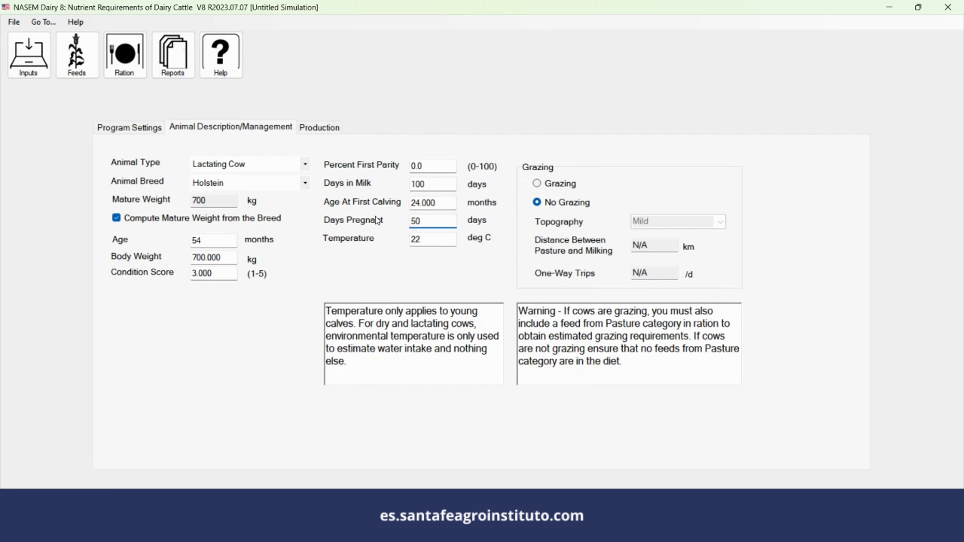
{"action": "mouse_move", "coordinate": [424, 224]}
Step: Set the environmental temperature to 32 deg C
{"action": "left_click", "coordinate": [416, 240]}
{"action": "left_click_drag", "start_coordinate": [417, 240], "coordinate": [409, 245]}
{"action": "type", "text": "32"}
{"action": "left_click", "coordinate": [436, 222]}
{"action": "mouse_move", "coordinate": [414, 241]}
{"action": "mouse_move", "coordinate": [442, 236]}
Step: Try the Grazing option with Mild topography and switch the herd back to No Grazing
{"action": "mouse_move", "coordinate": [562, 207]}
{"action": "left_click", "coordinate": [537, 184]}
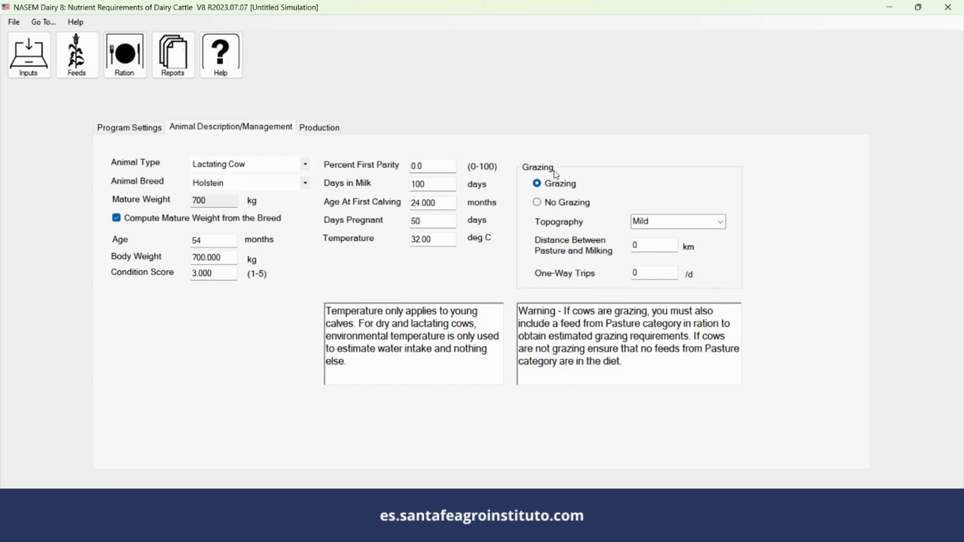
{"action": "mouse_move", "coordinate": [725, 225]}
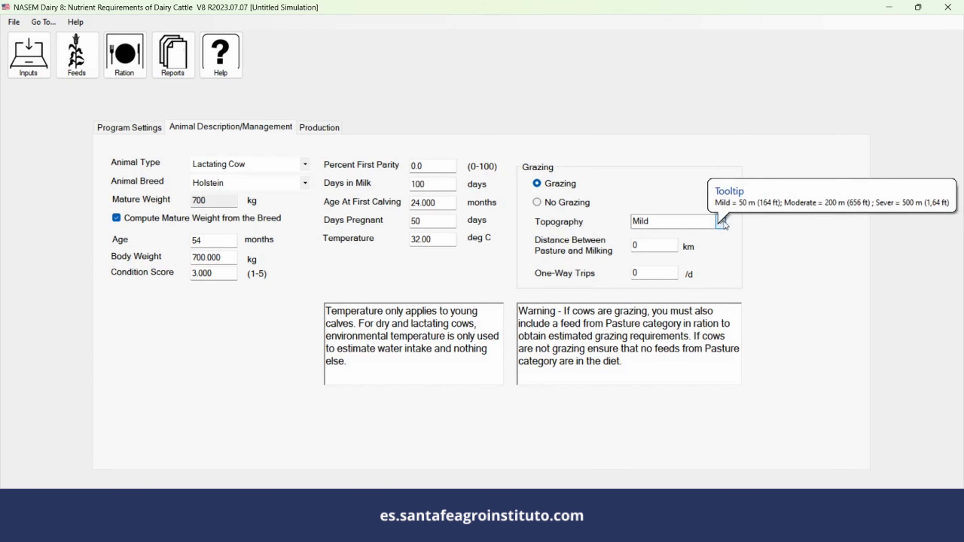
{"action": "left_click", "coordinate": [721, 224]}
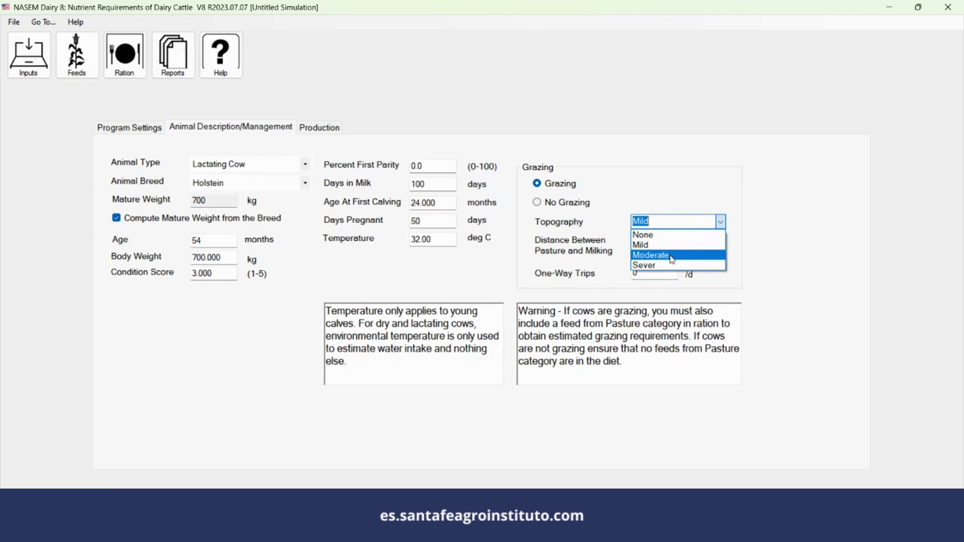
{"action": "left_click", "coordinate": [682, 246]}
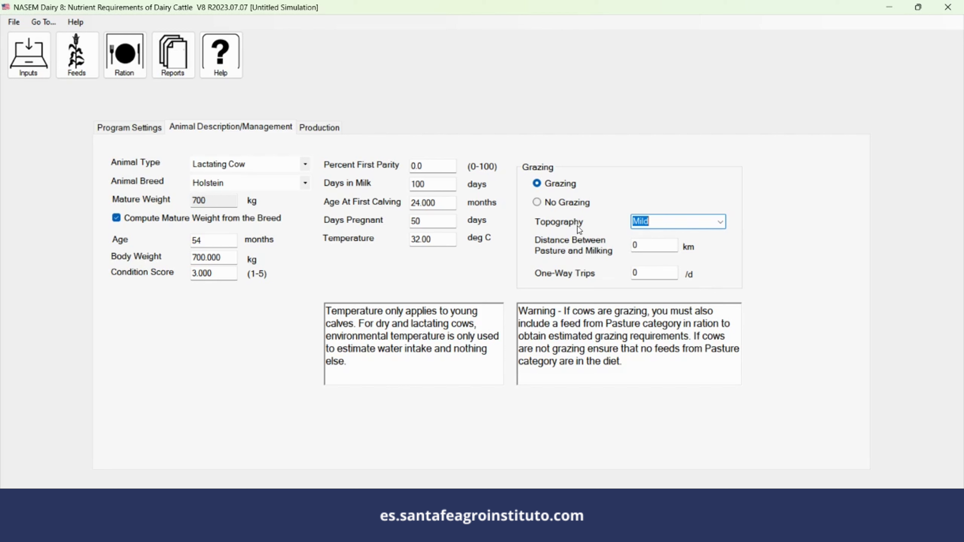
{"action": "left_click", "coordinate": [566, 203]}
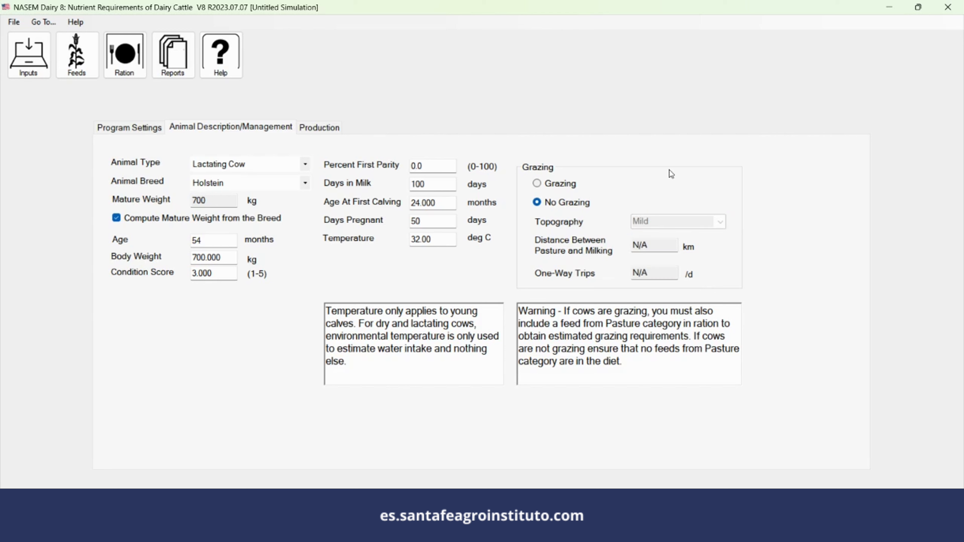